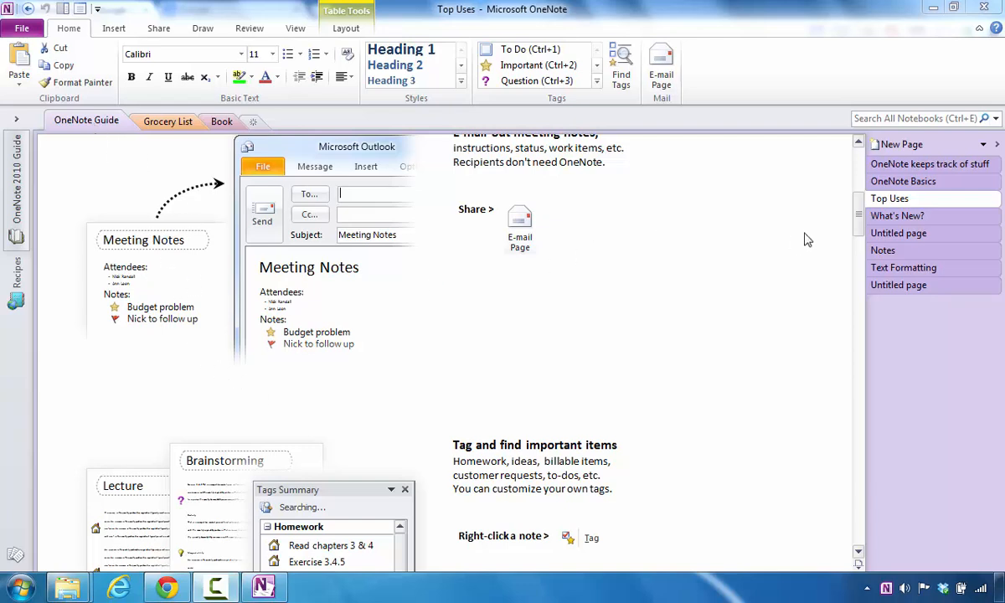
- Scroll the Top Uses page down to the 'Annotate lecture slide printouts' section
mouse_move(859, 217)
mouse_down()
mouse_move(857, 276)
mouse_move(837, 343)
mouse_move(831, 335)
mouse_up()
- Give the 'Annotate lecture slide printouts' heading a Question tag and a To Do checkbox
click(453, 236)
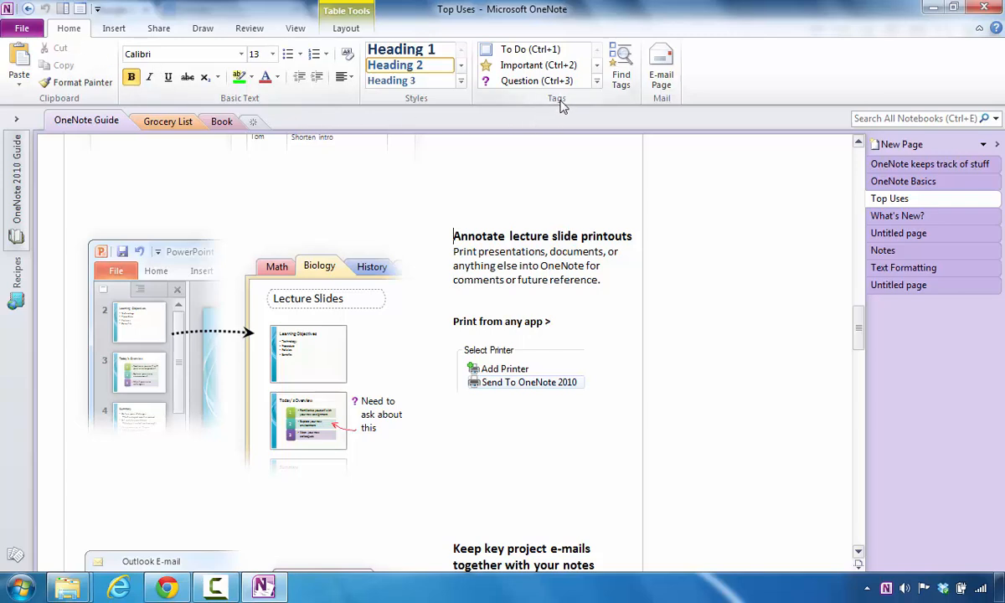
click(503, 84)
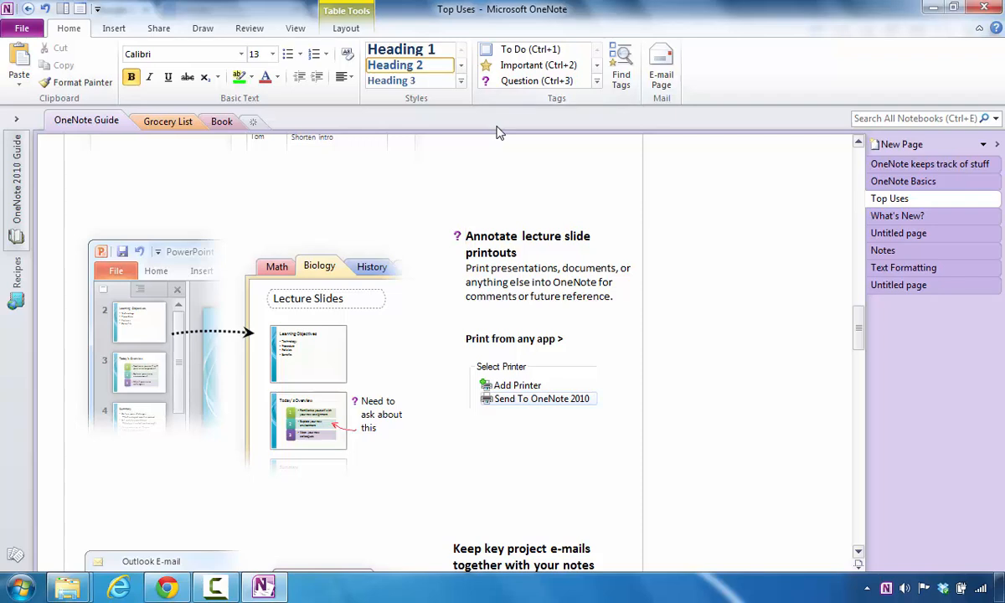
click(505, 50)
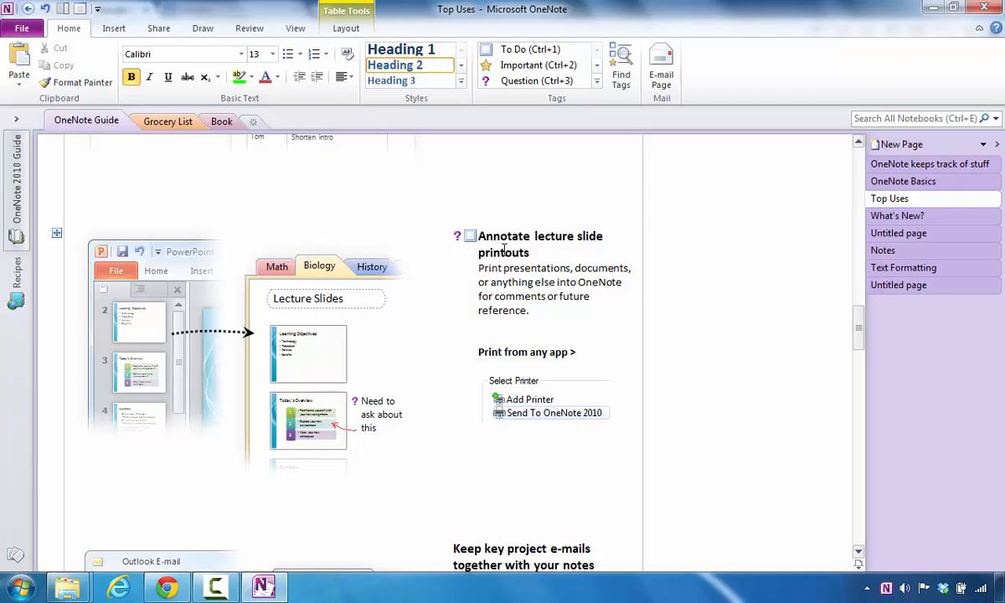
click(885, 251)
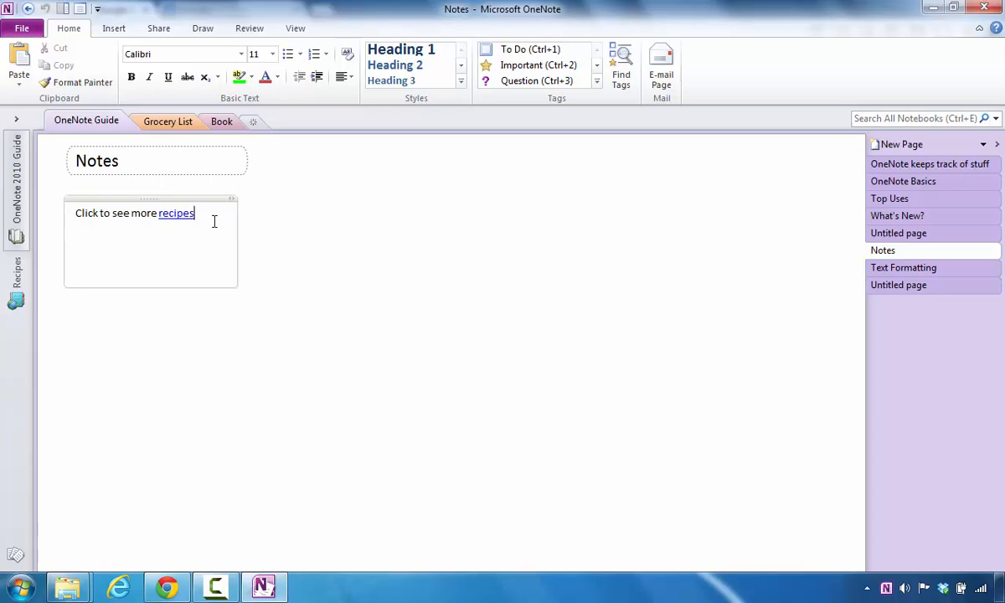
click(597, 81)
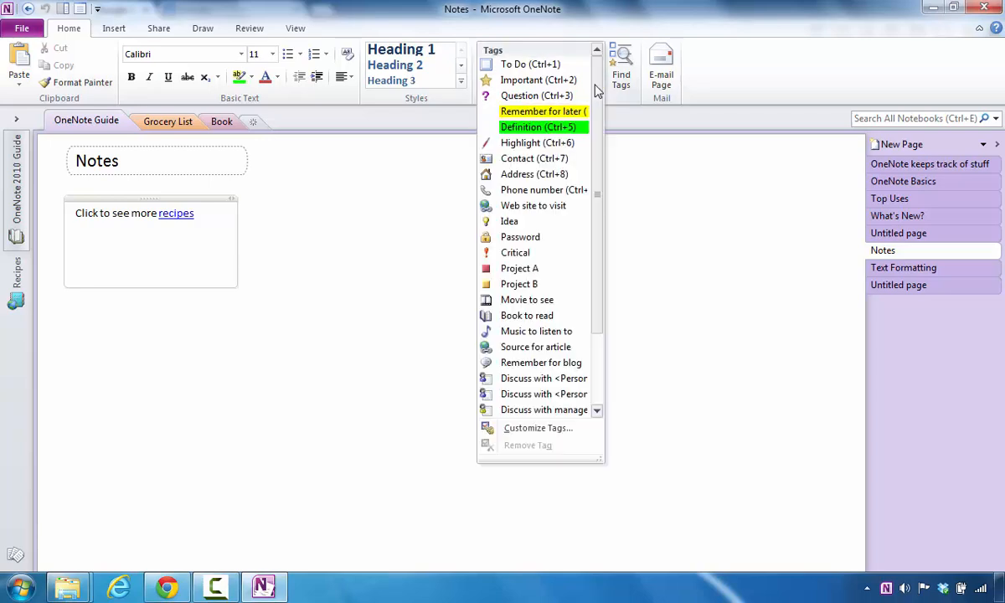
click(525, 206)
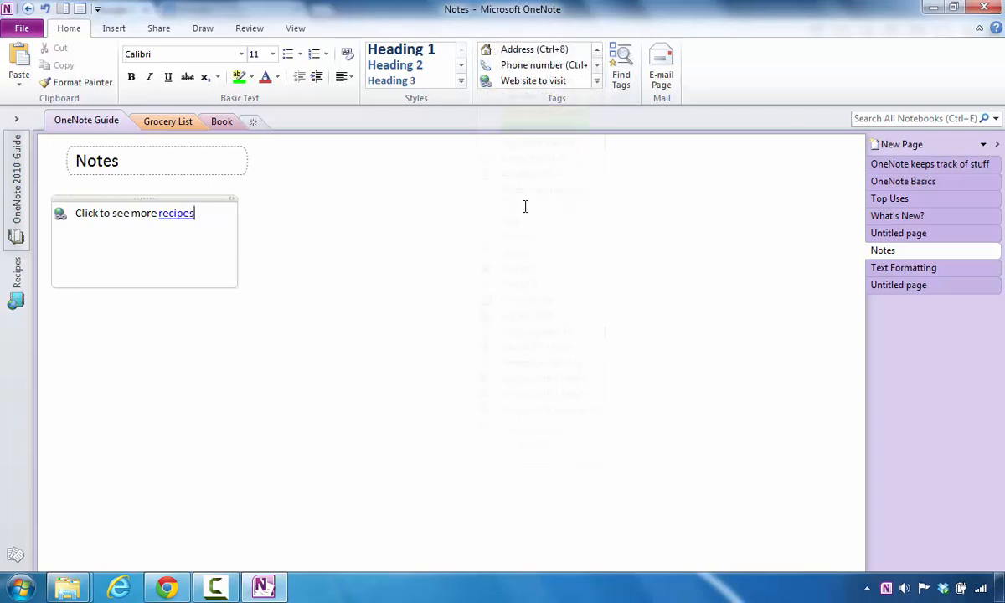
click(78, 213)
text(Visit )
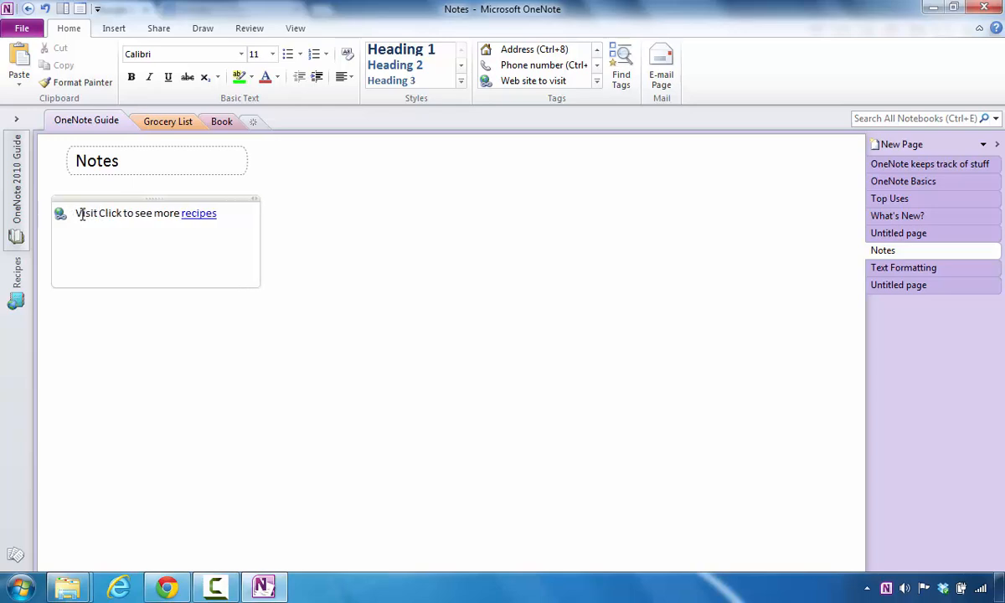
text(www.)
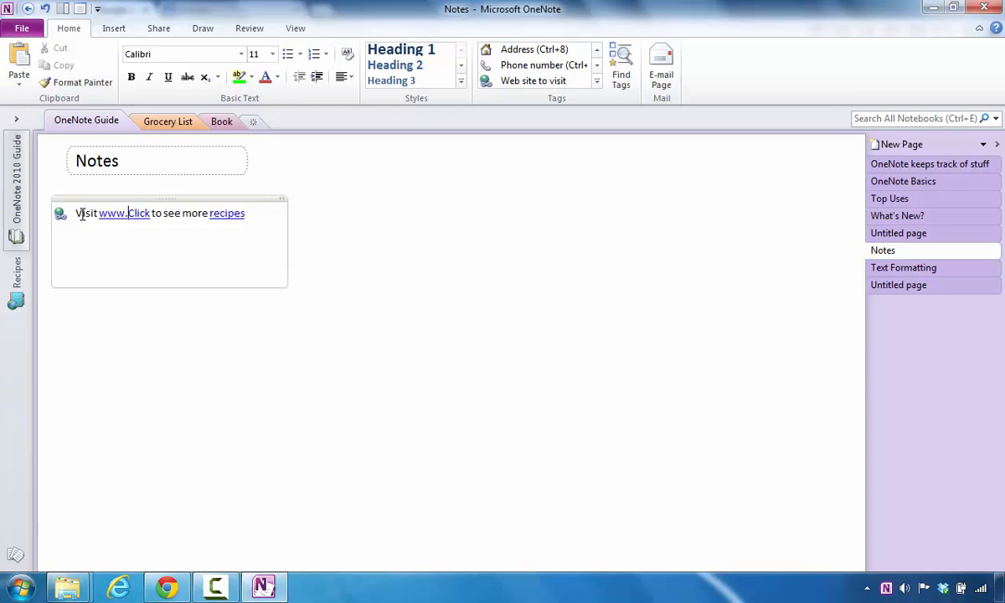
text(all rec)
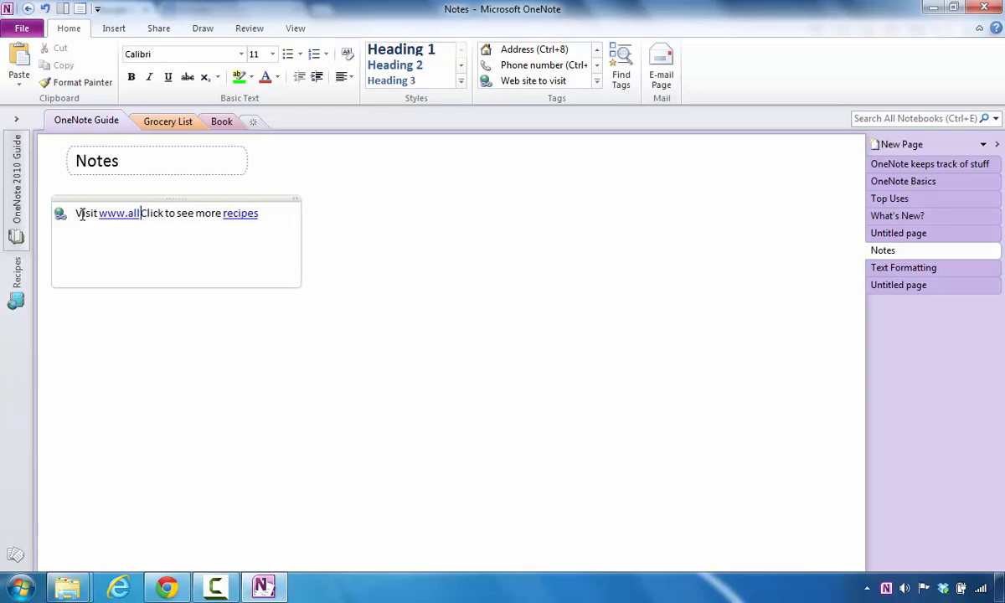
key(BackSpace)
key(BackSpace)
key(BackSpace)
key(BackSpace)
text(r)
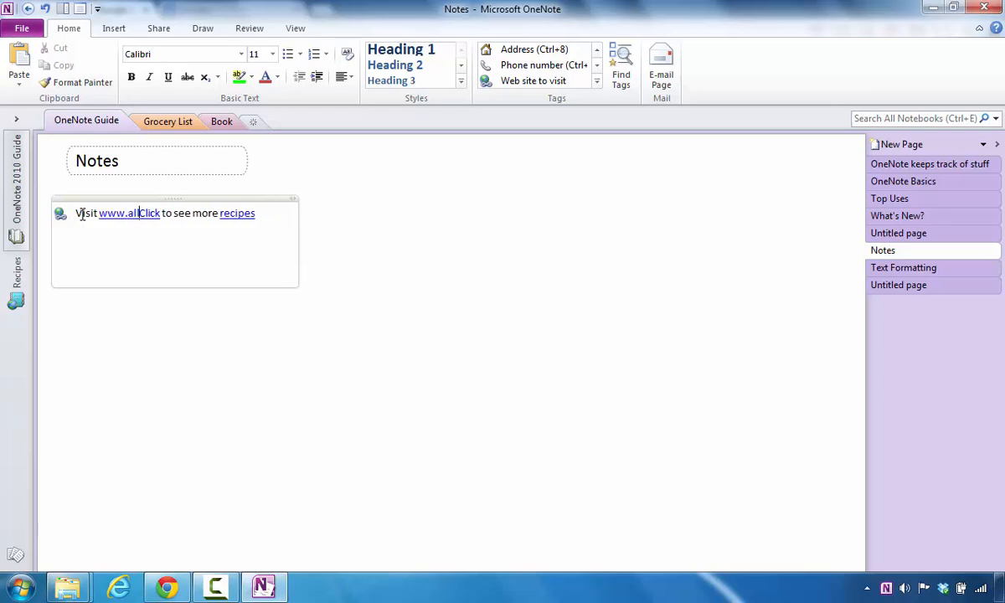
text(ecipes)
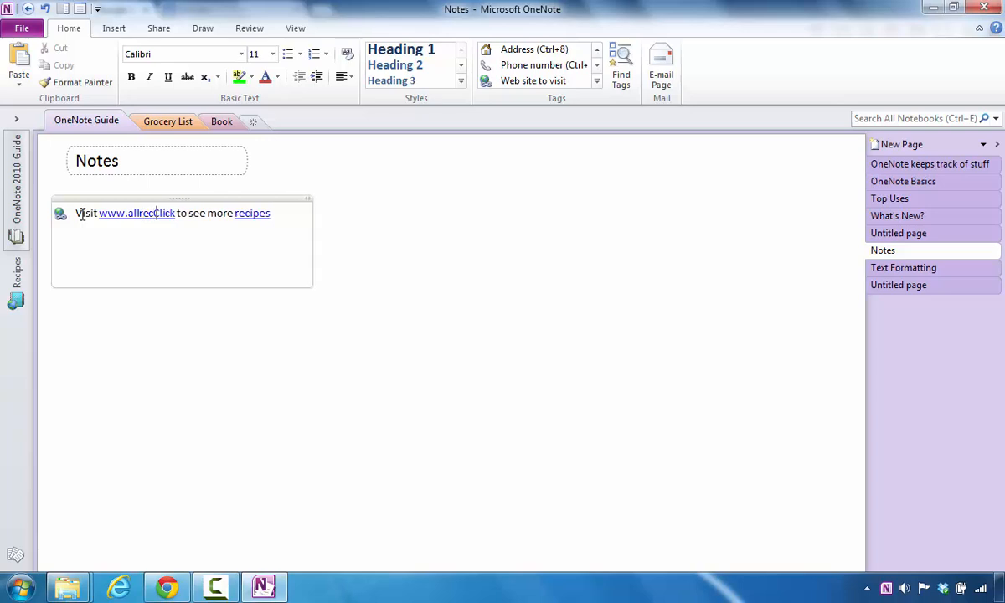
text(.com)
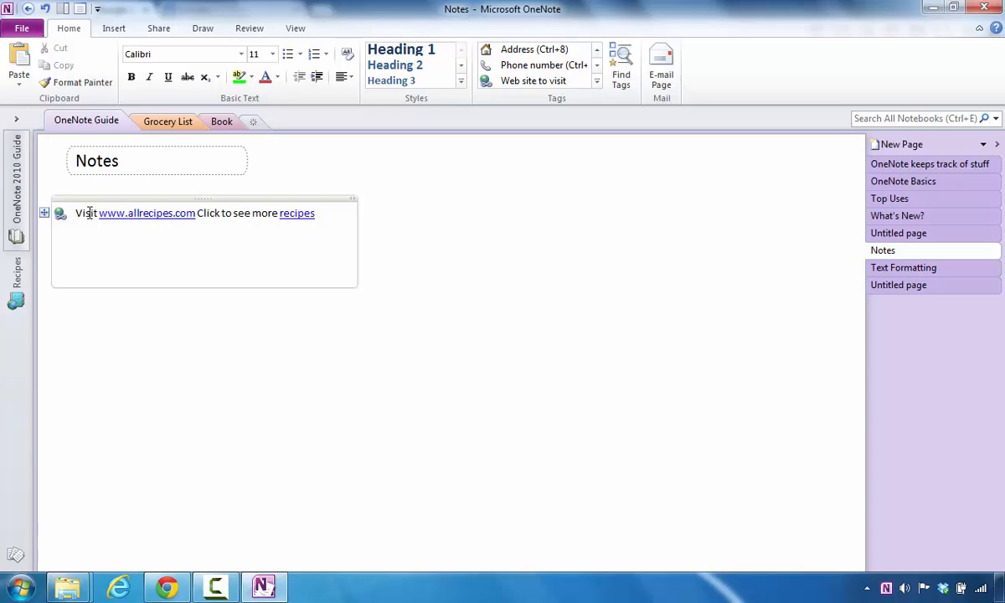
key(Return)
key(Return)
key(Return)
key(Return)
key(Return)
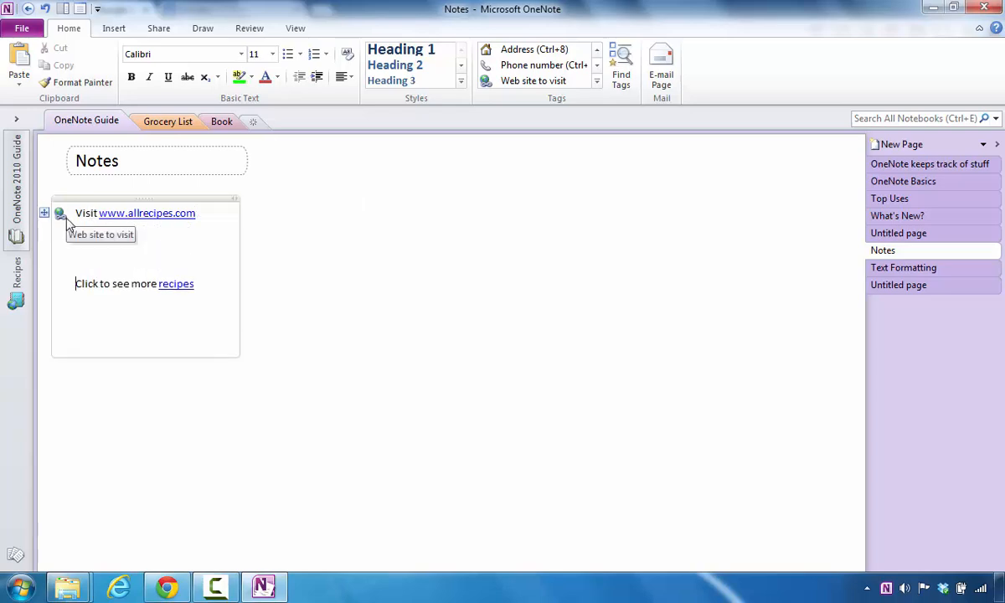
- Start a new Phone-number-tagged note reminding to call a contact, followed by their phone number
click(299, 229)
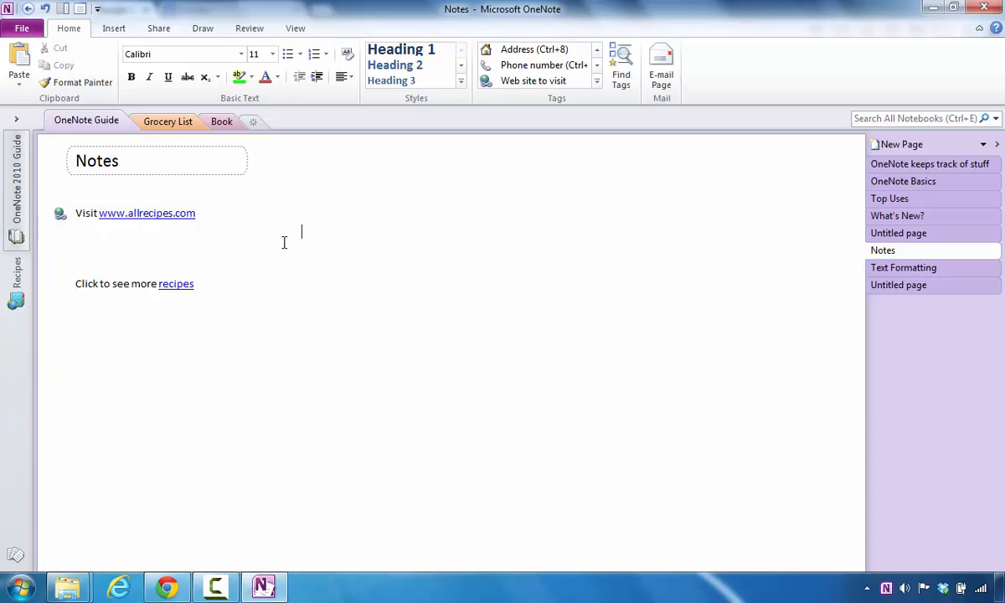
click(513, 66)
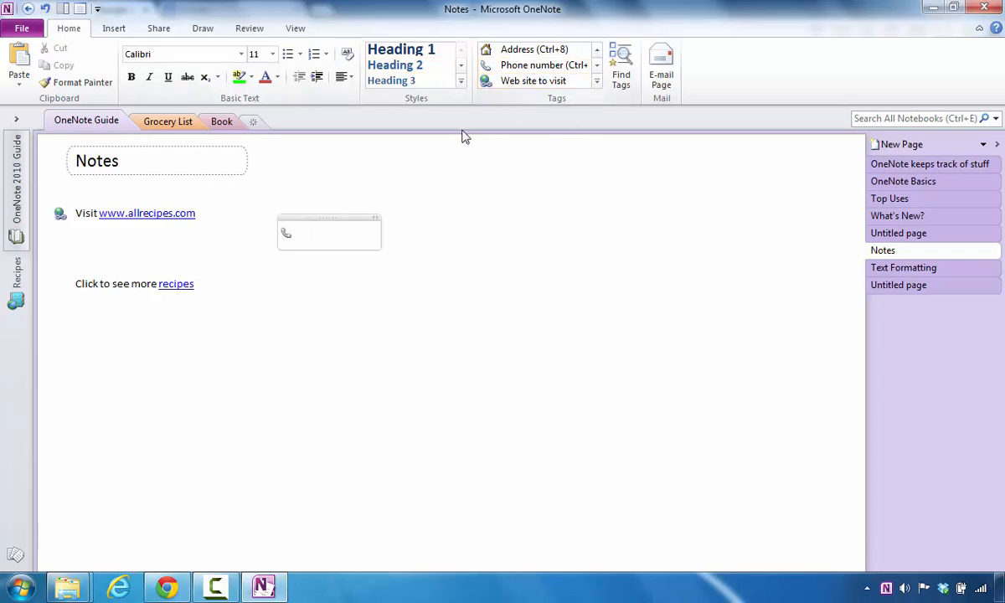
text(CAll )
text(Thoma)
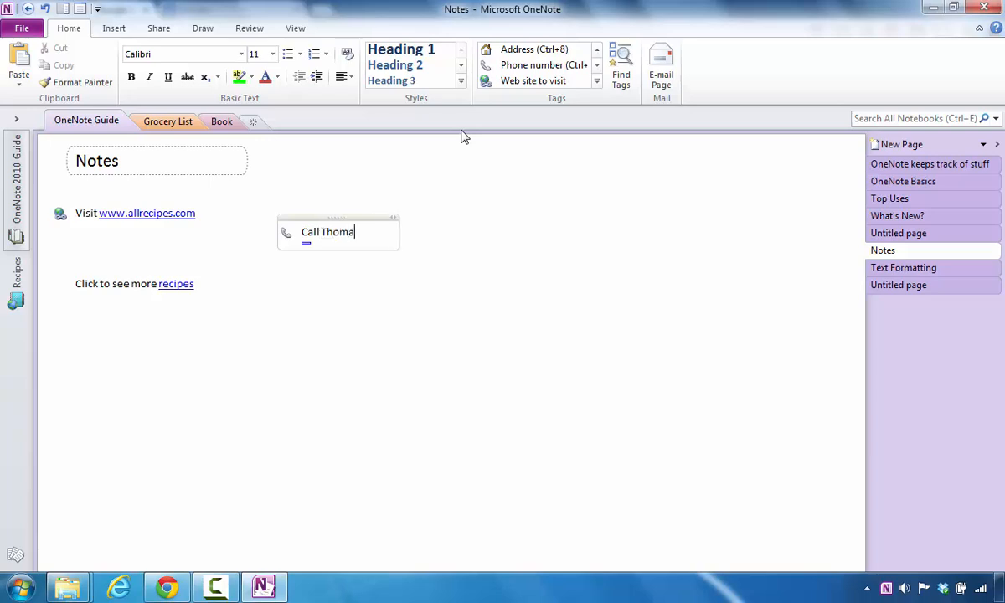
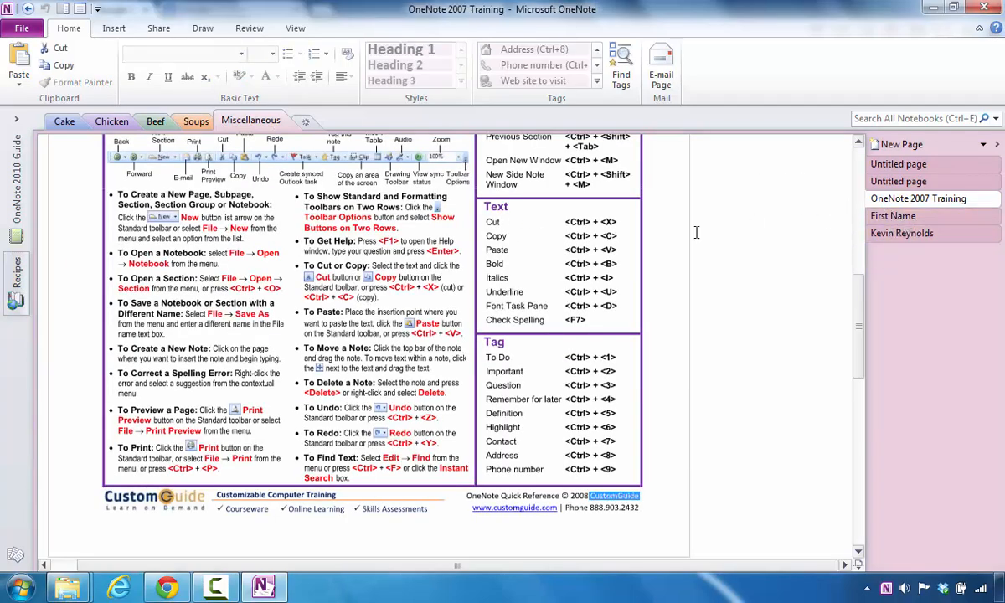
- Start a new Project A-tagged note above the reference card
scroll(713, 229, up, 10)
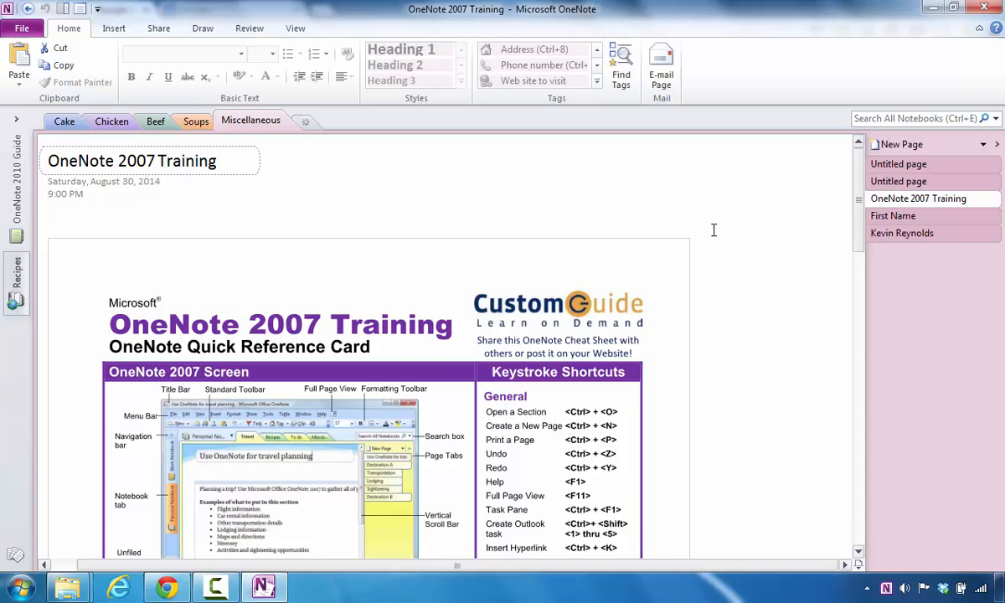
click(425, 236)
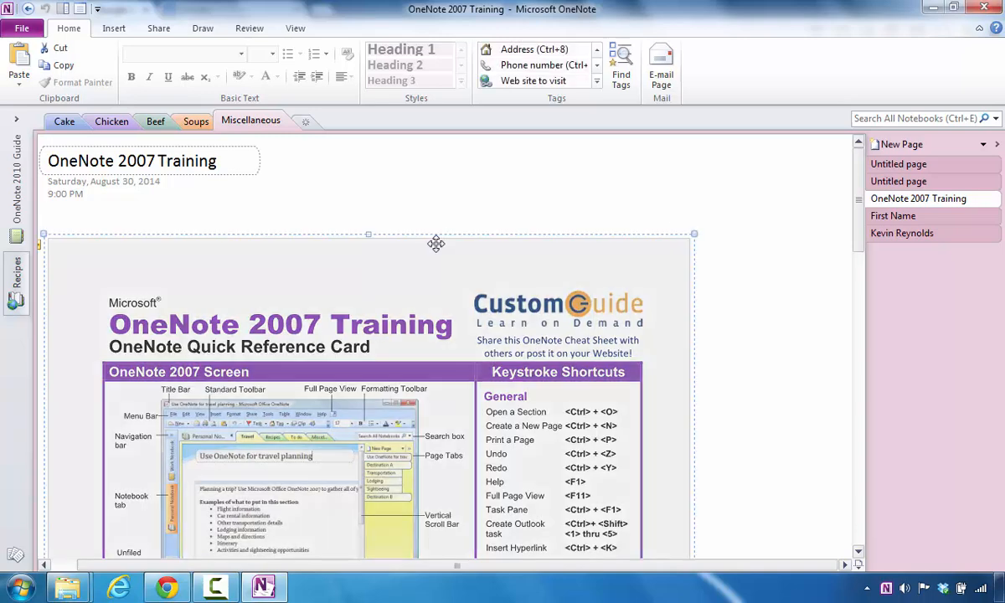
click(451, 208)
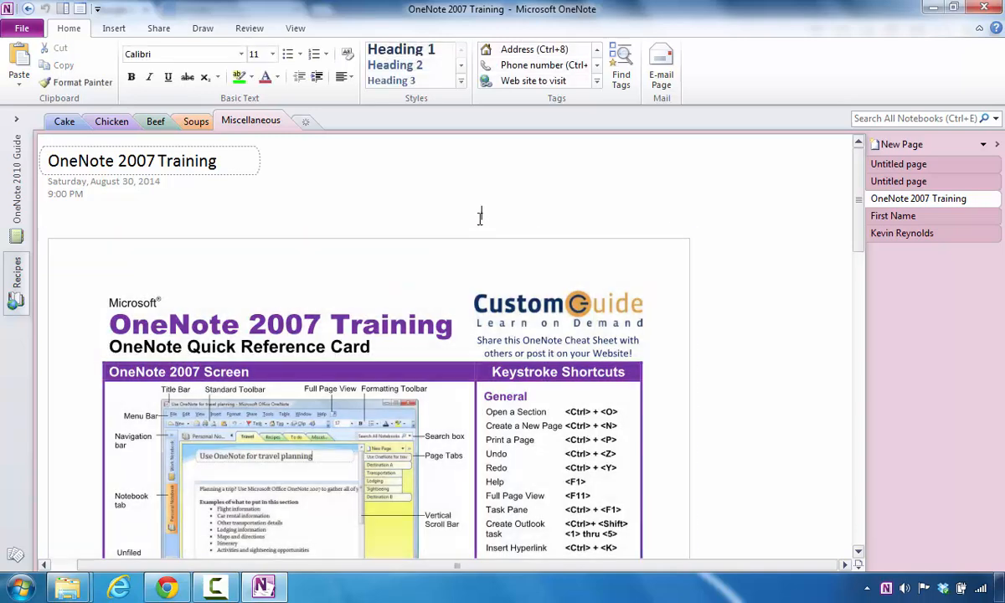
click(597, 81)
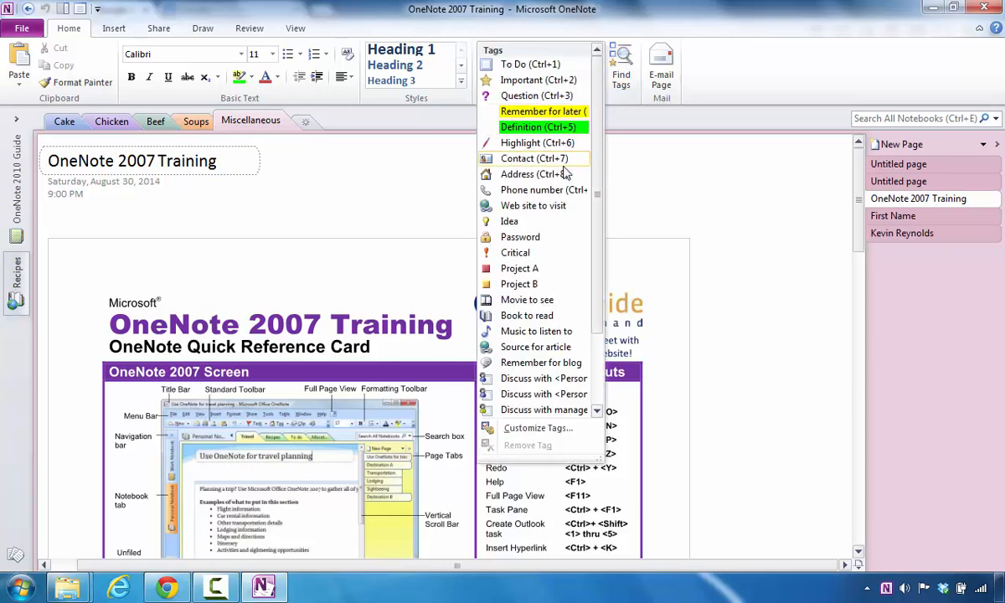
click(526, 269)
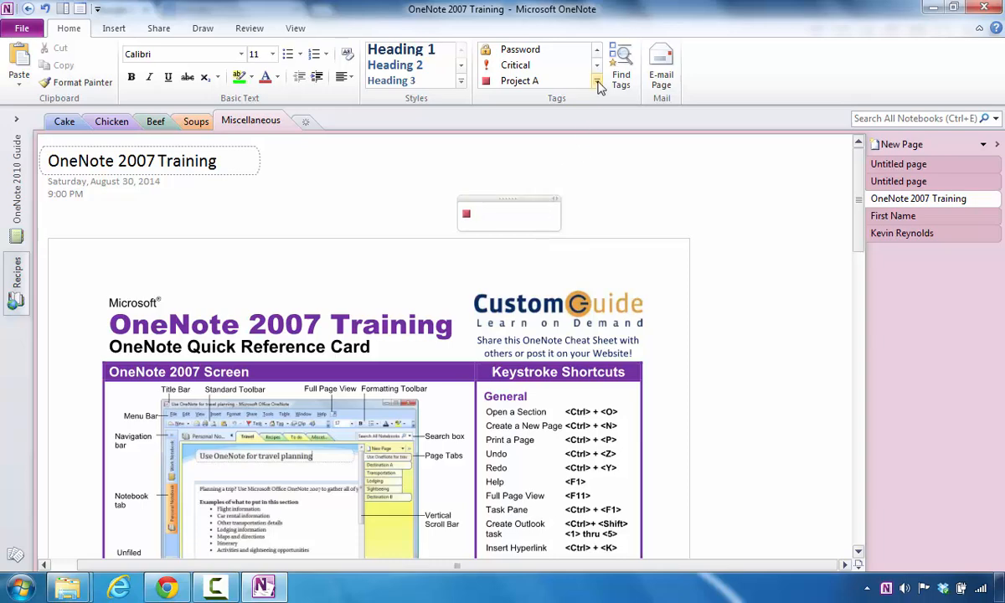
- Also tag the note Important and type 'to create a class project later'
click(597, 51)
click(597, 51)
click(597, 50)
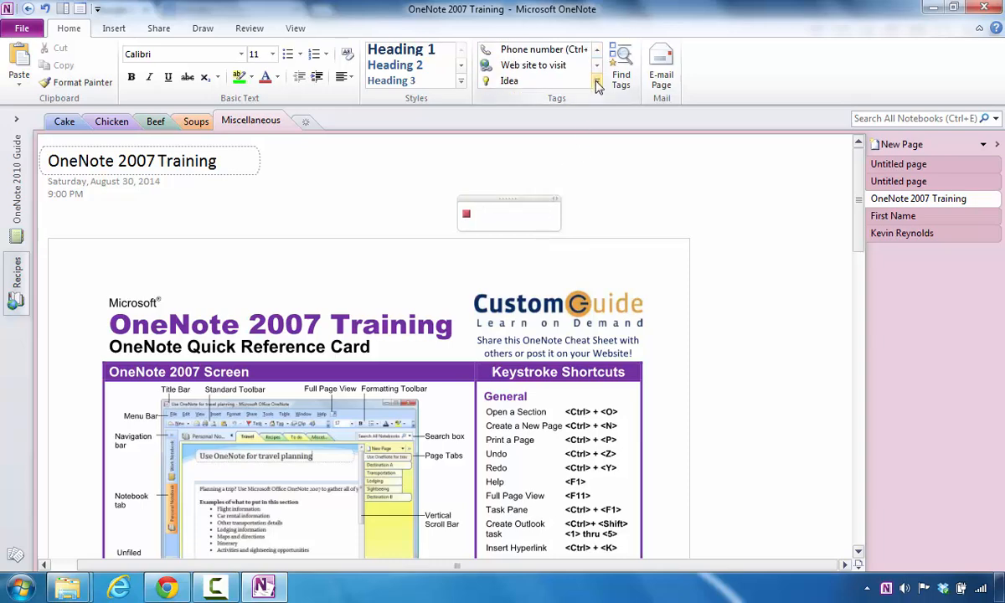
click(597, 73)
click(517, 79)
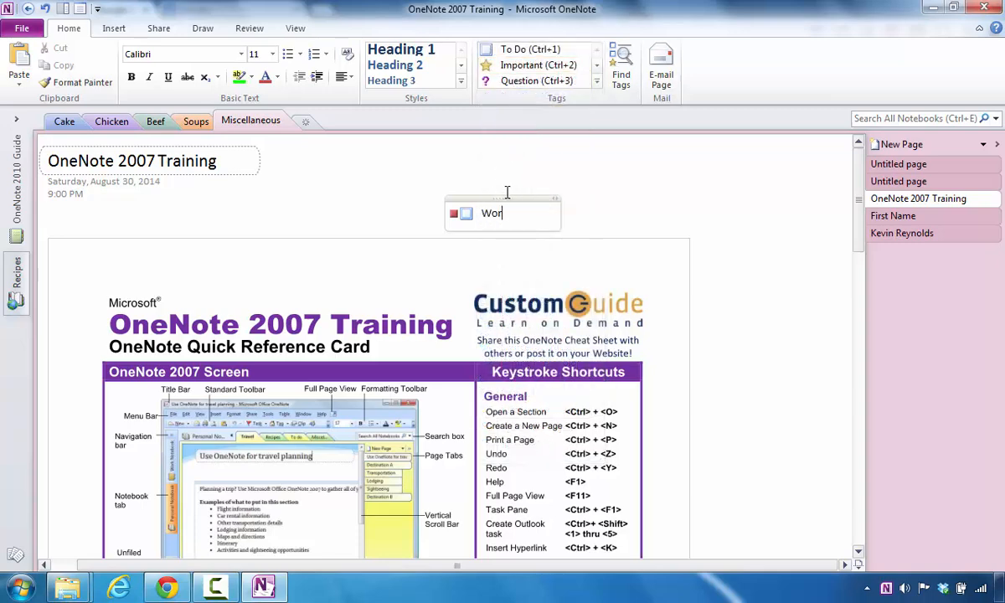
text(to create a )
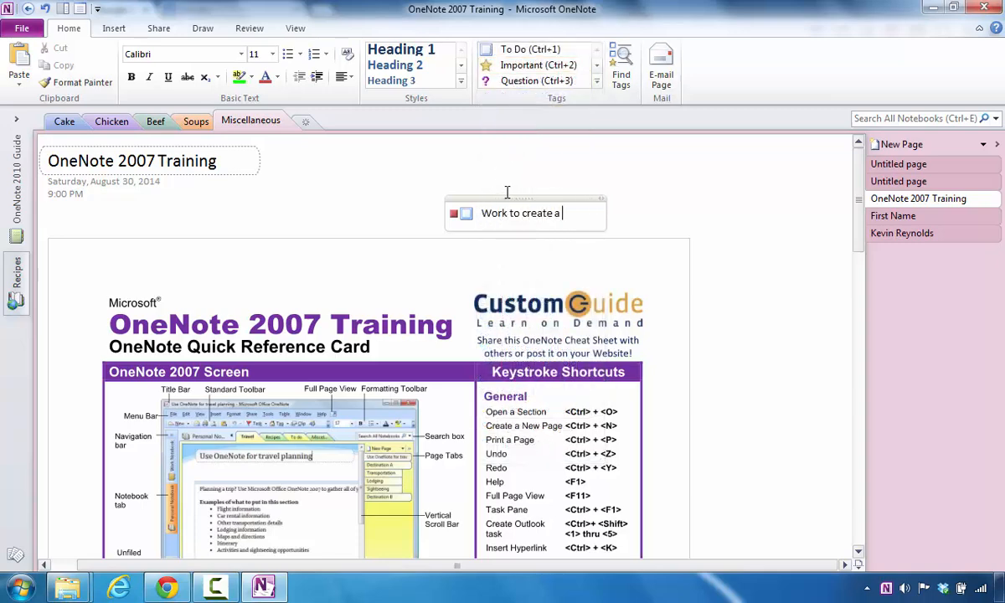
text(class proje)
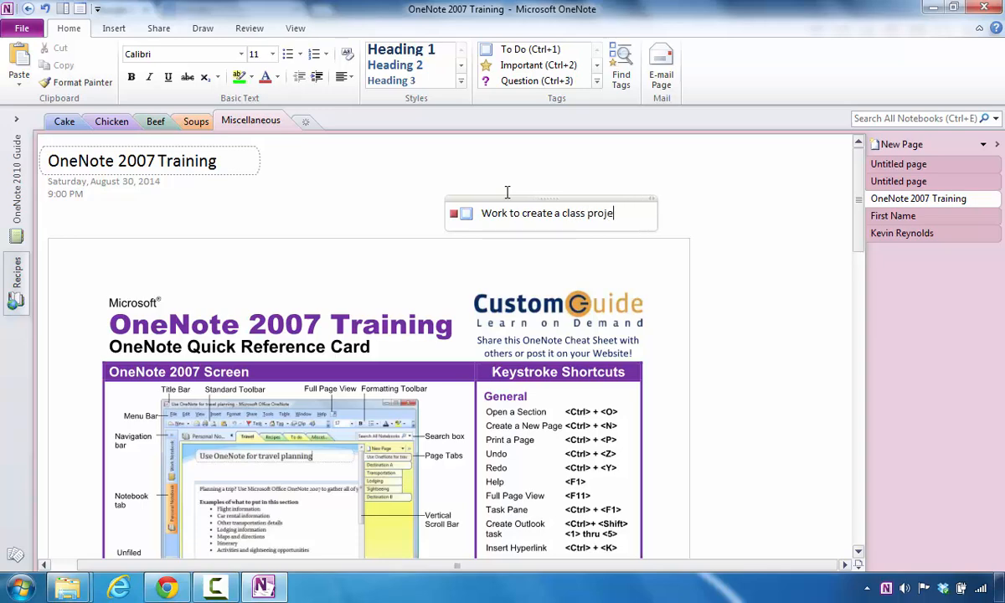
text(ct later)
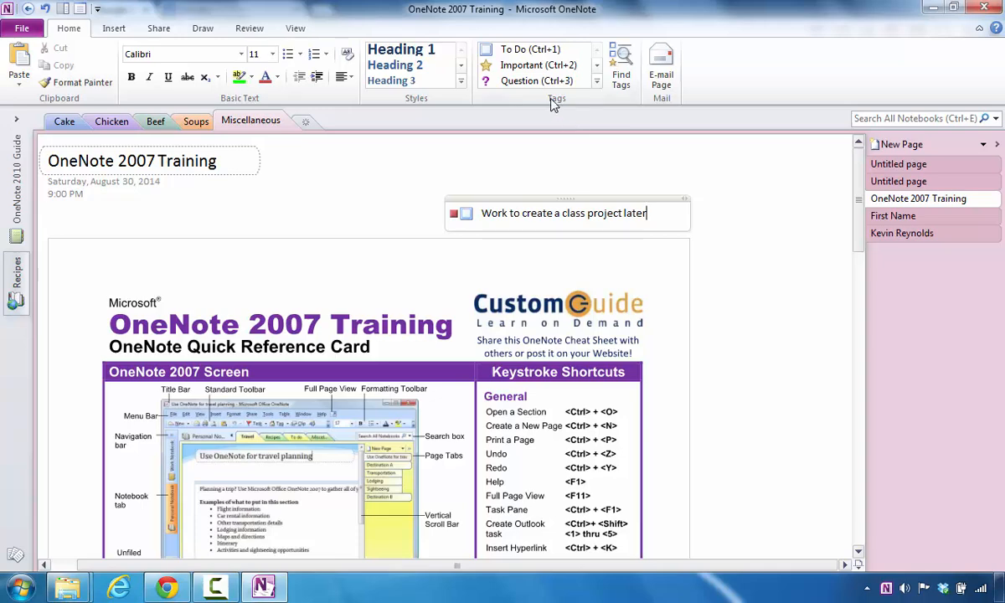
- Open the Tags Summary pane and set the search scope to All notebooks
click(623, 74)
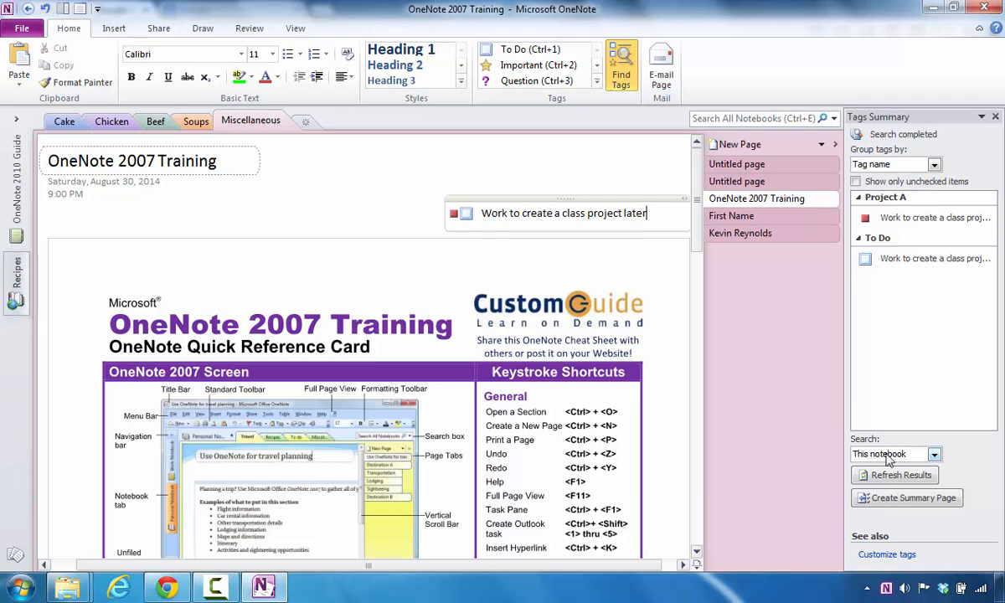
click(935, 455)
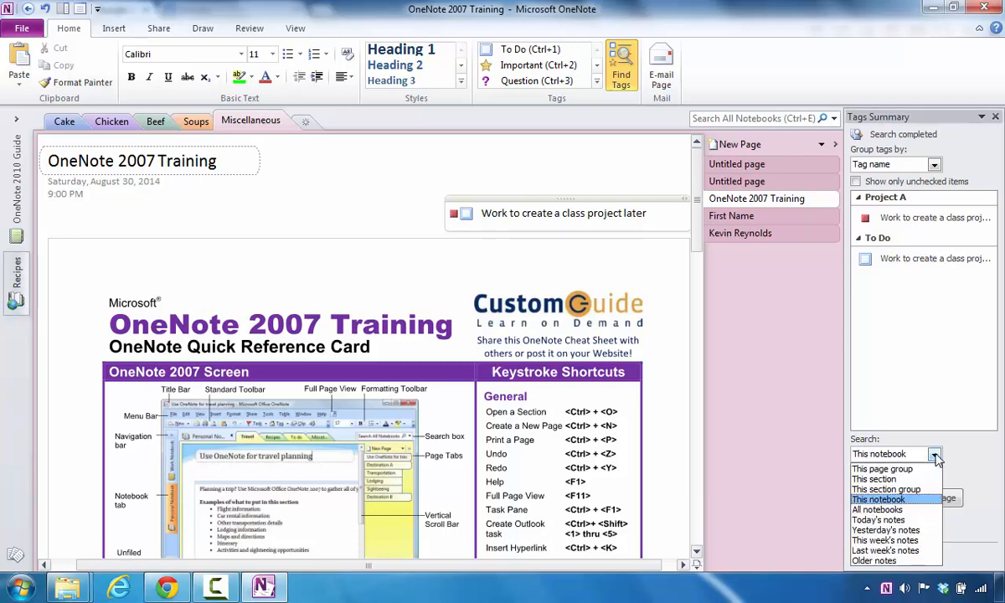
click(877, 509)
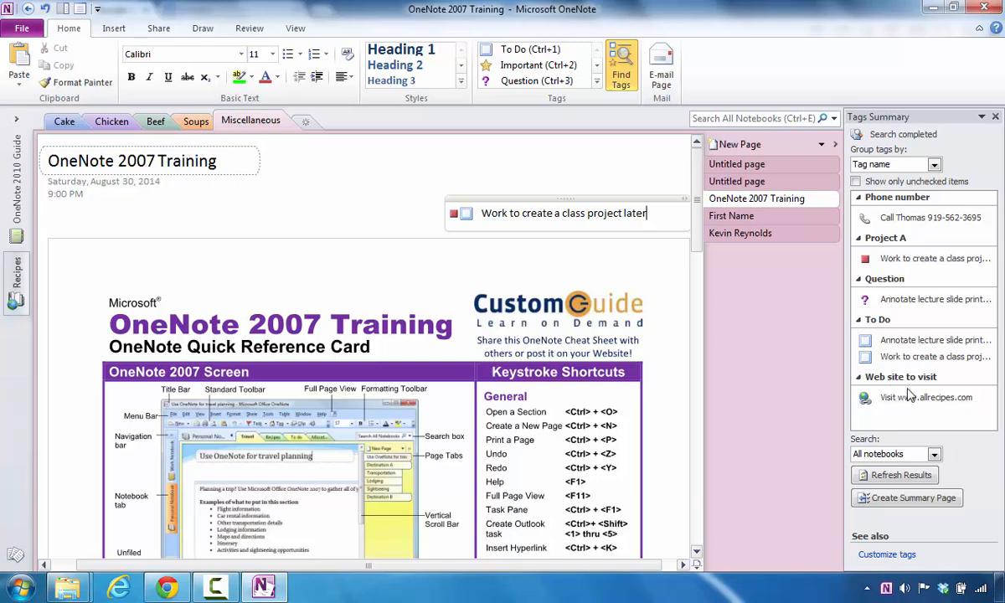
- Create a summary page titled 'To Do List' and tick the lecture-slide and class-project tasks
click(893, 502)
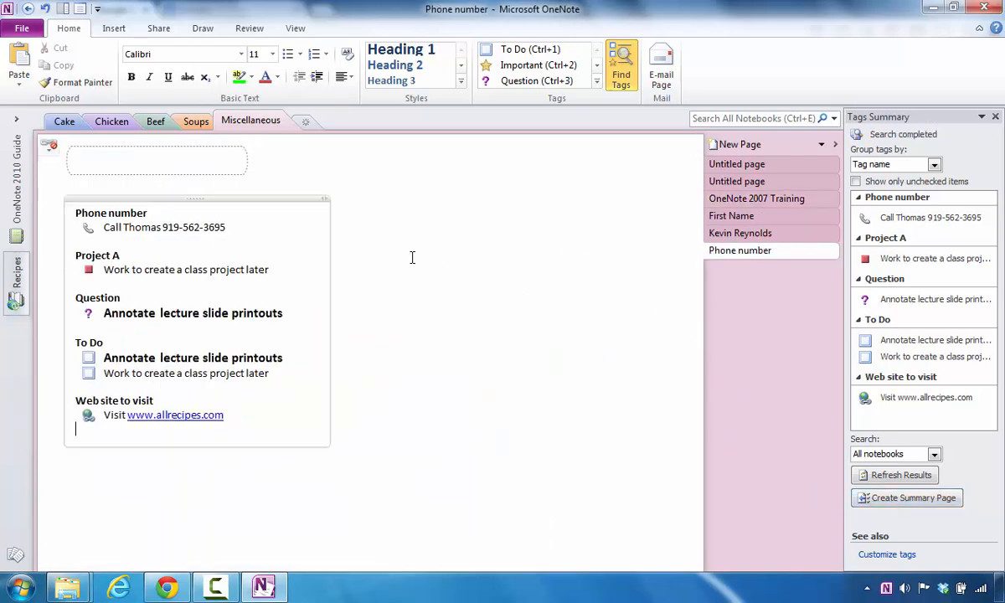
click(115, 158)
text(To )
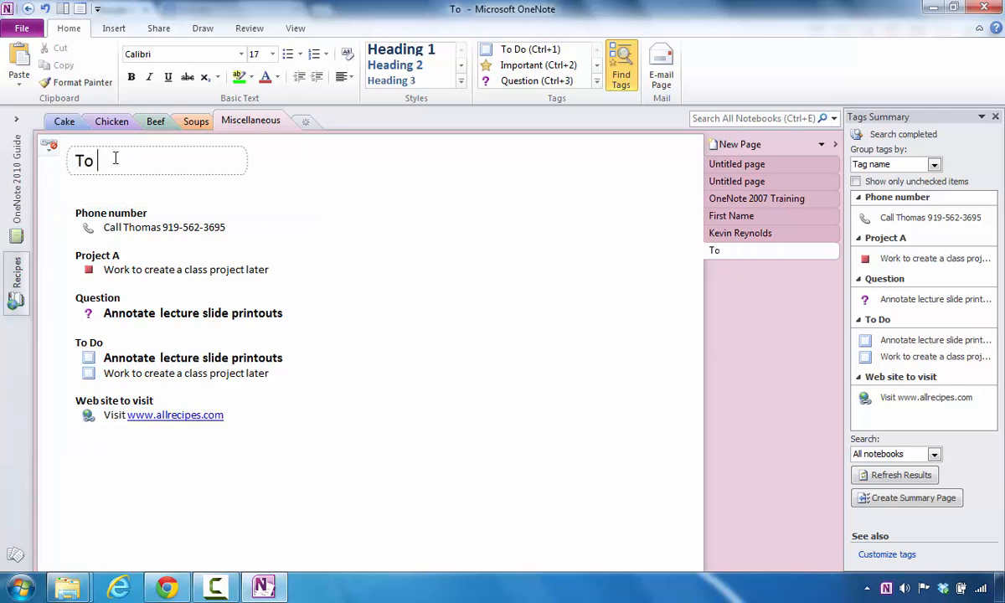
text(Do List)
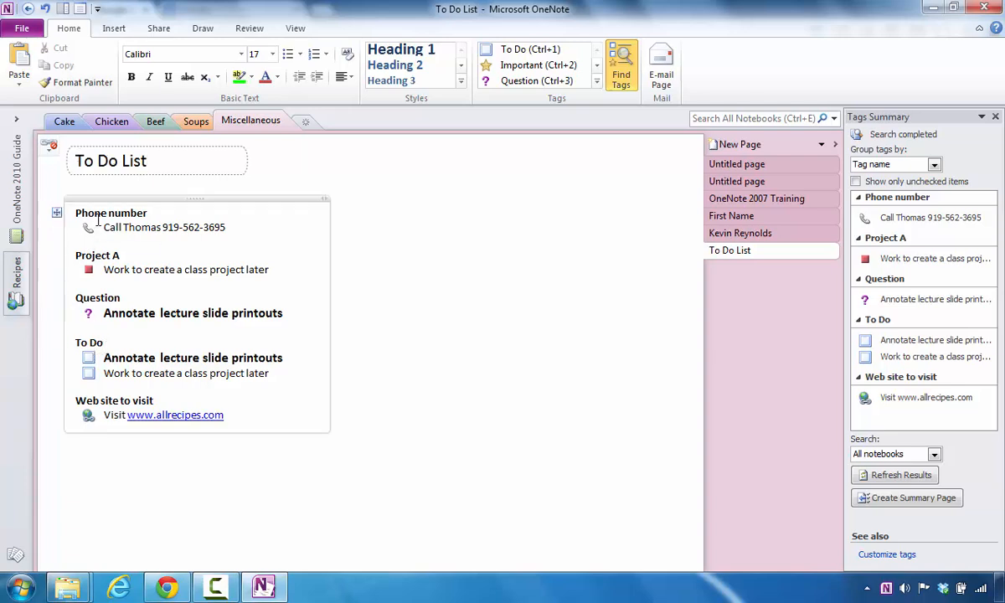
click(89, 357)
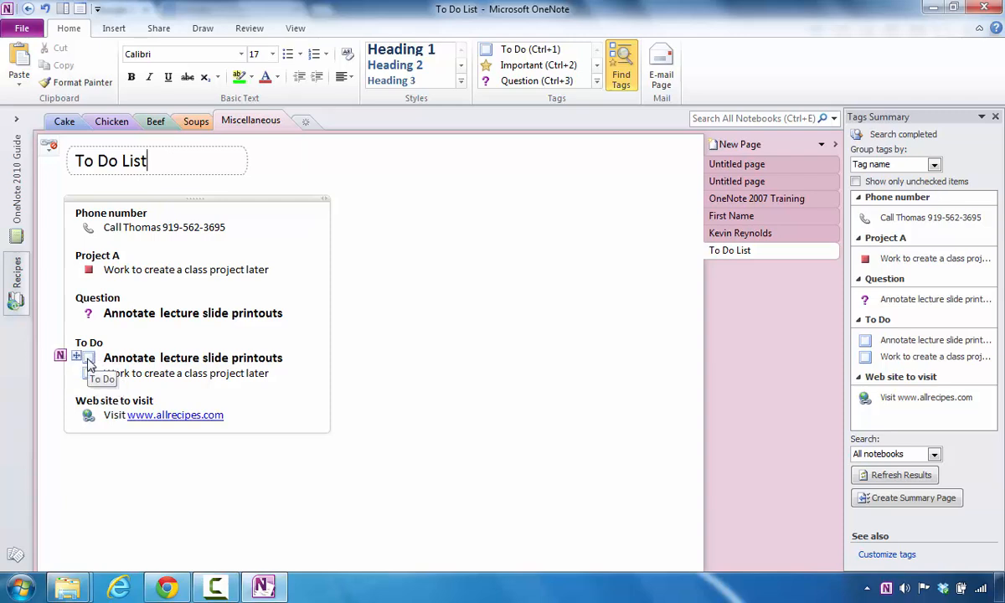
click(88, 374)
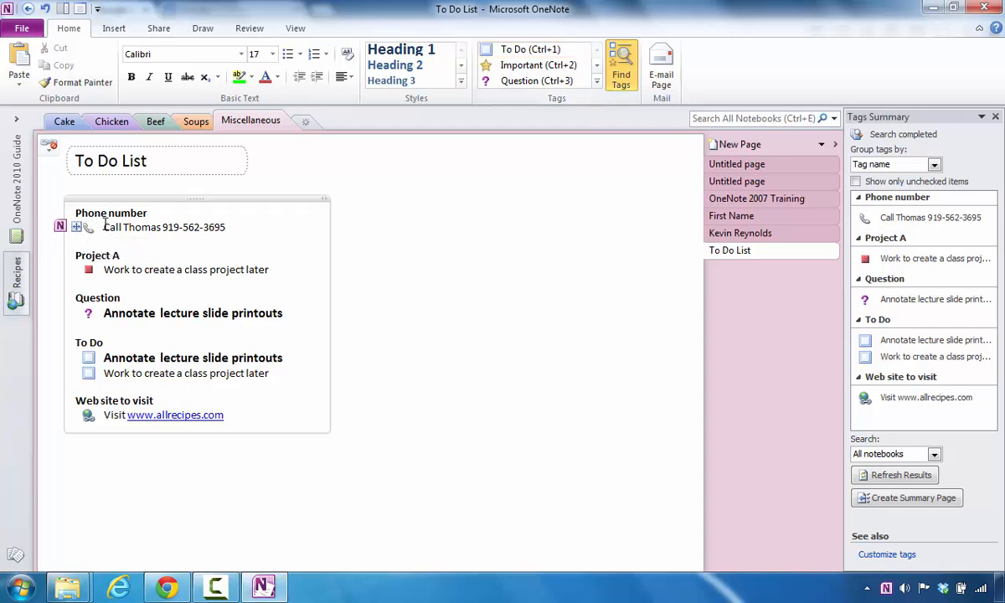
- Add To Do checkboxes to the phone-call, Project A, Question and allrecipes lines
click(102, 227)
click(536, 49)
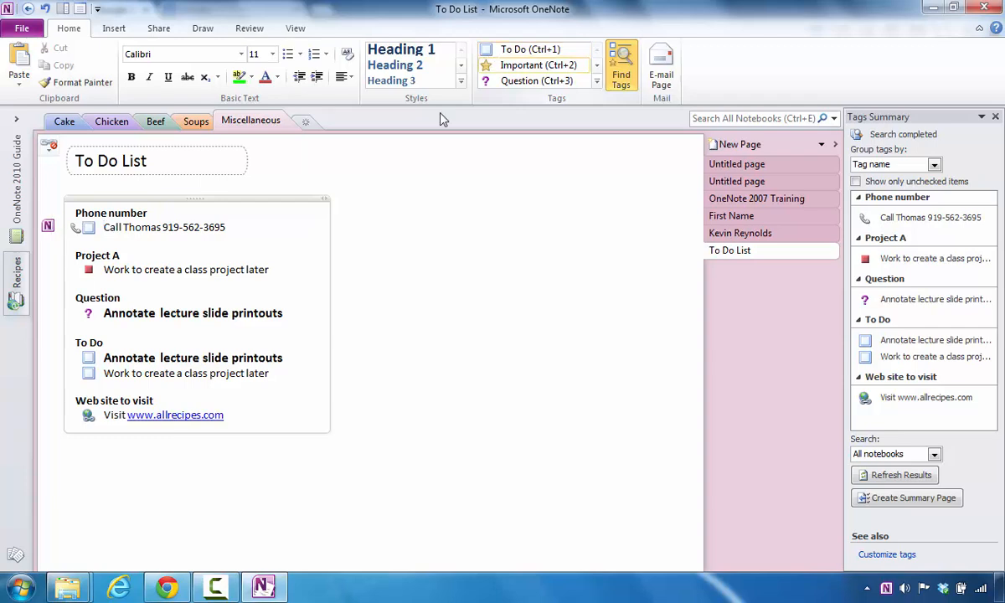
click(104, 268)
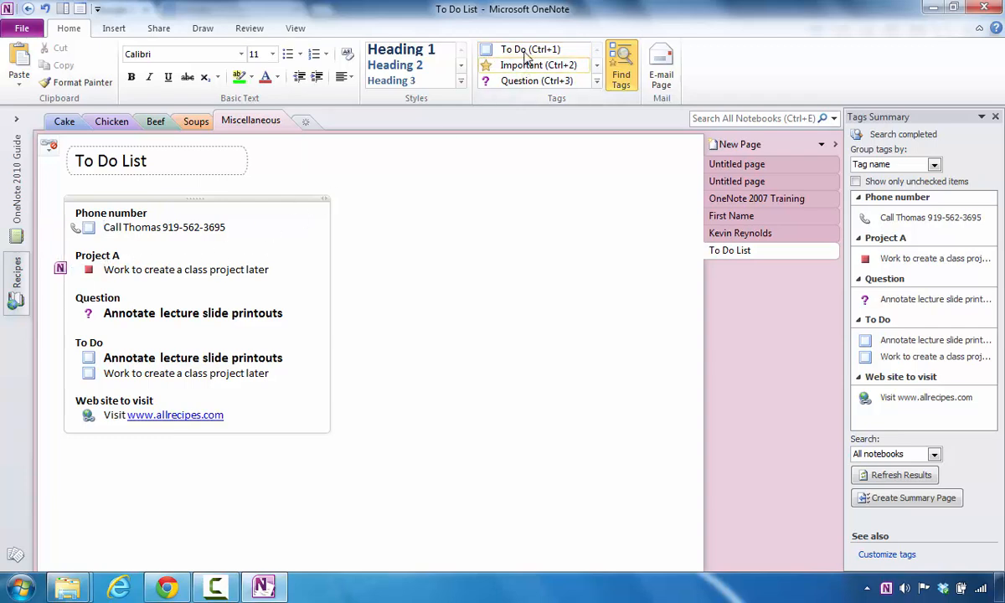
click(496, 49)
click(102, 312)
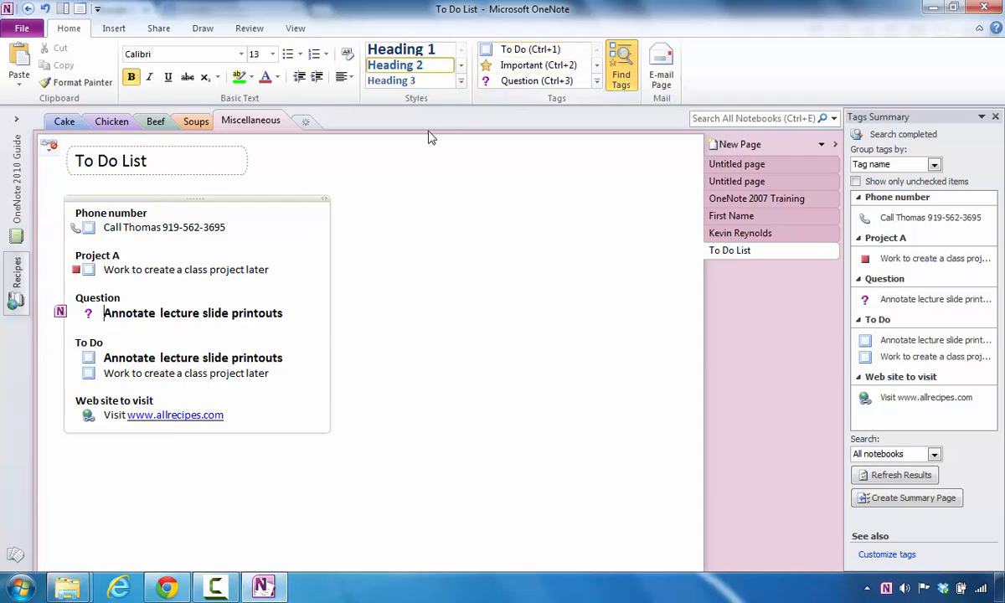
click(508, 52)
click(102, 414)
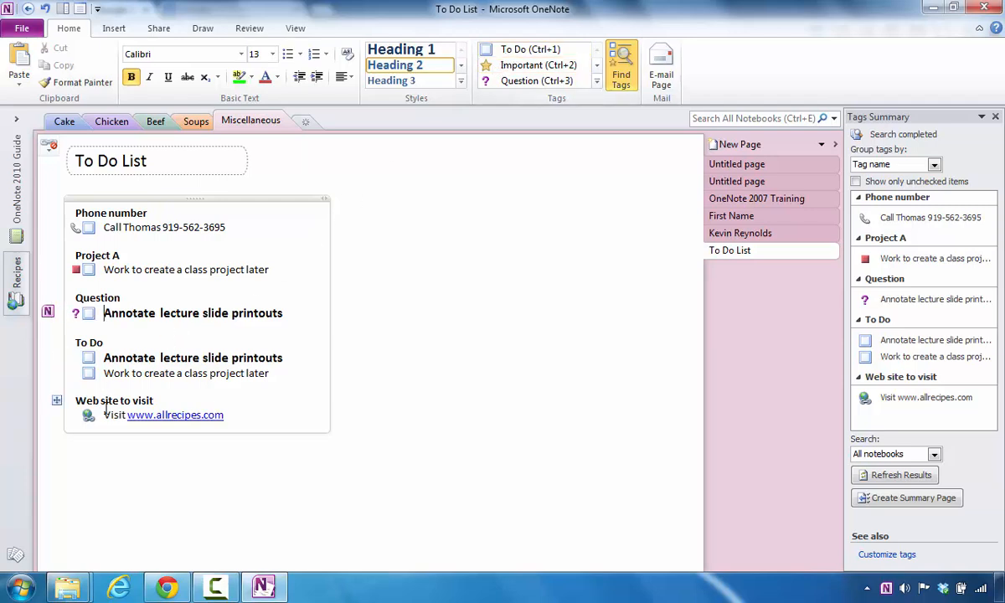
click(515, 49)
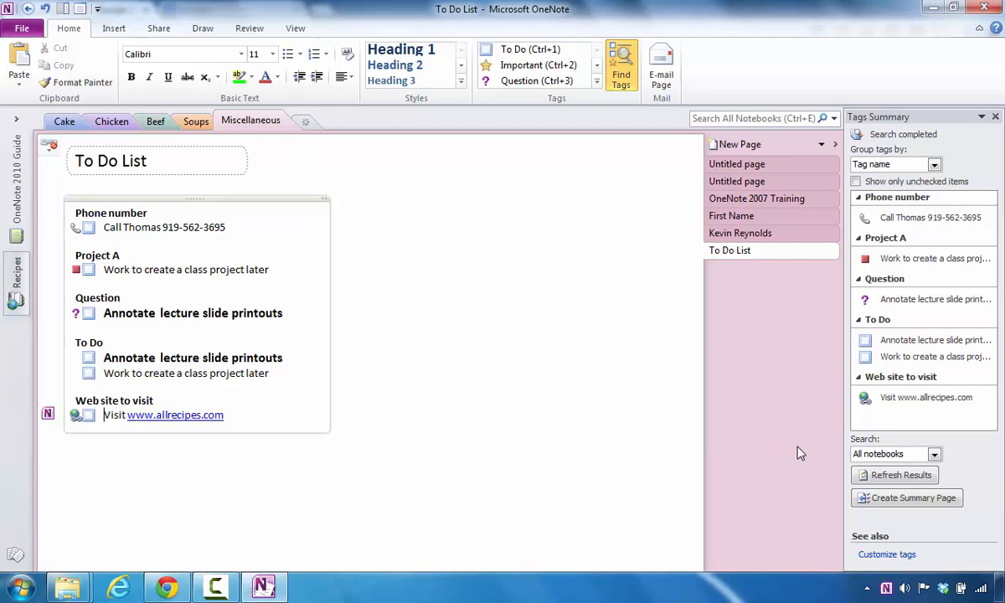
click(934, 454)
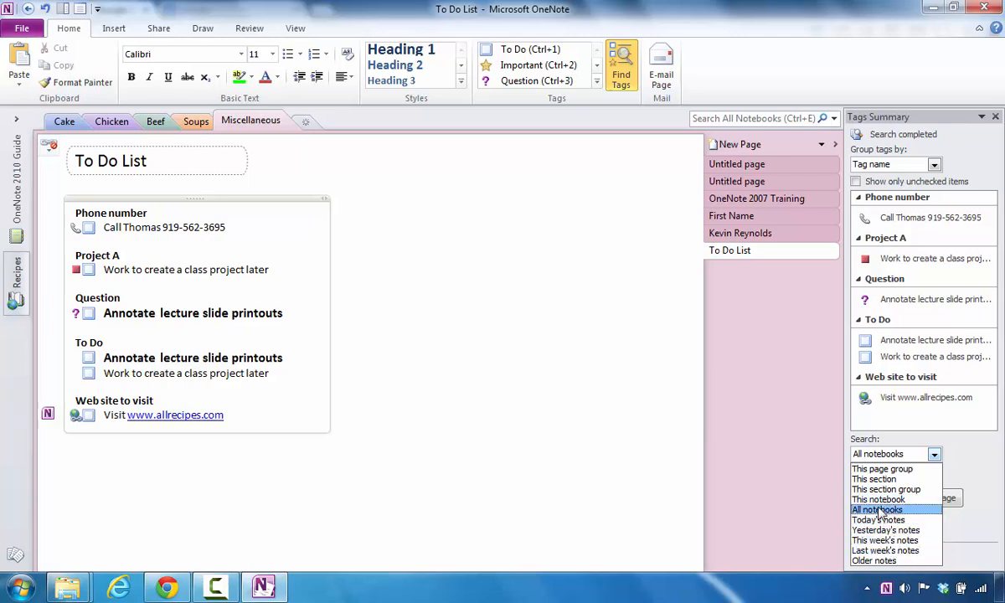
- Keep the search across all notebooks and set tag grouping to Date
click(898, 149)
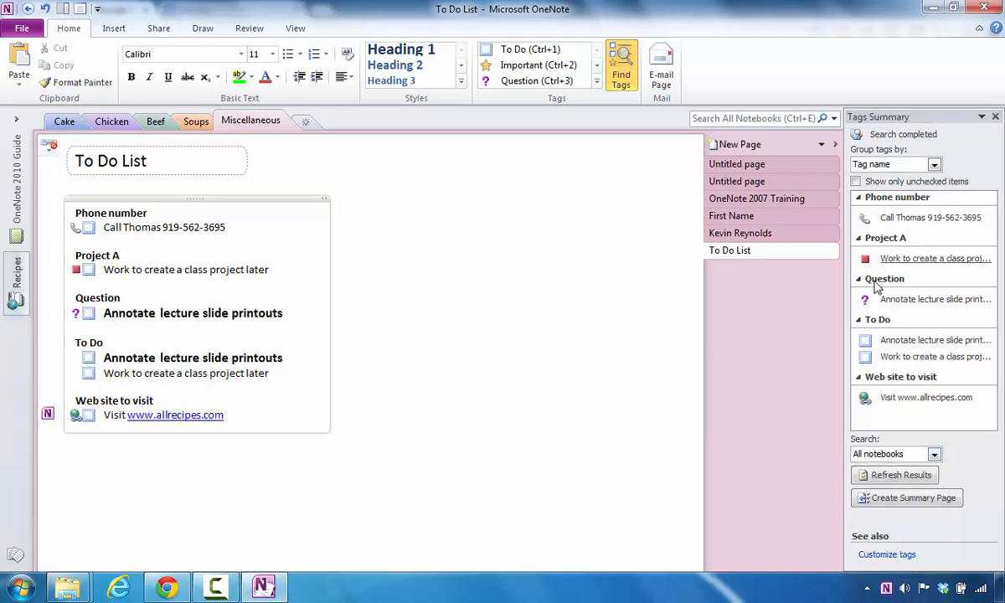
click(934, 165)
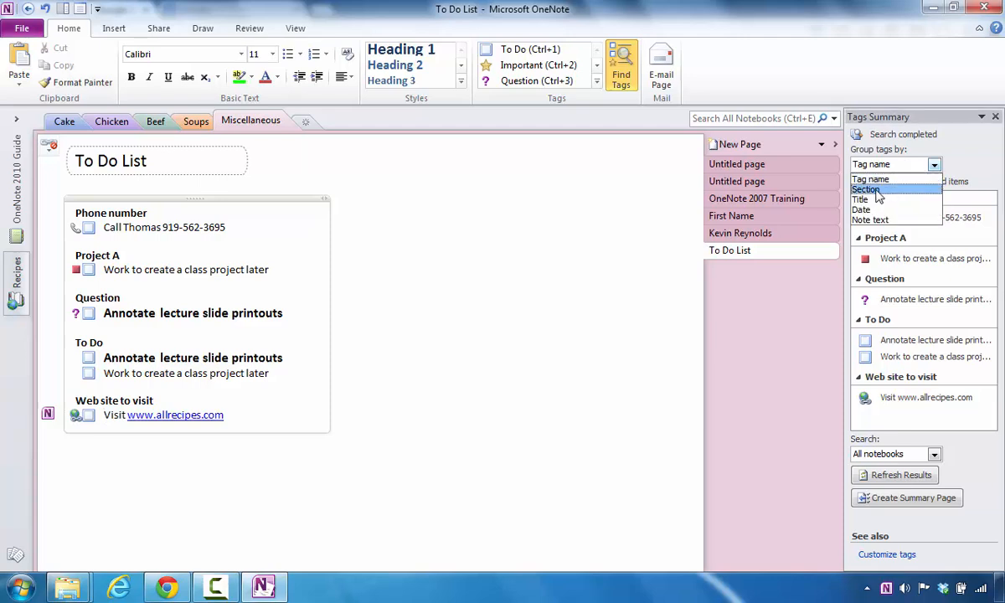
click(871, 190)
click(934, 165)
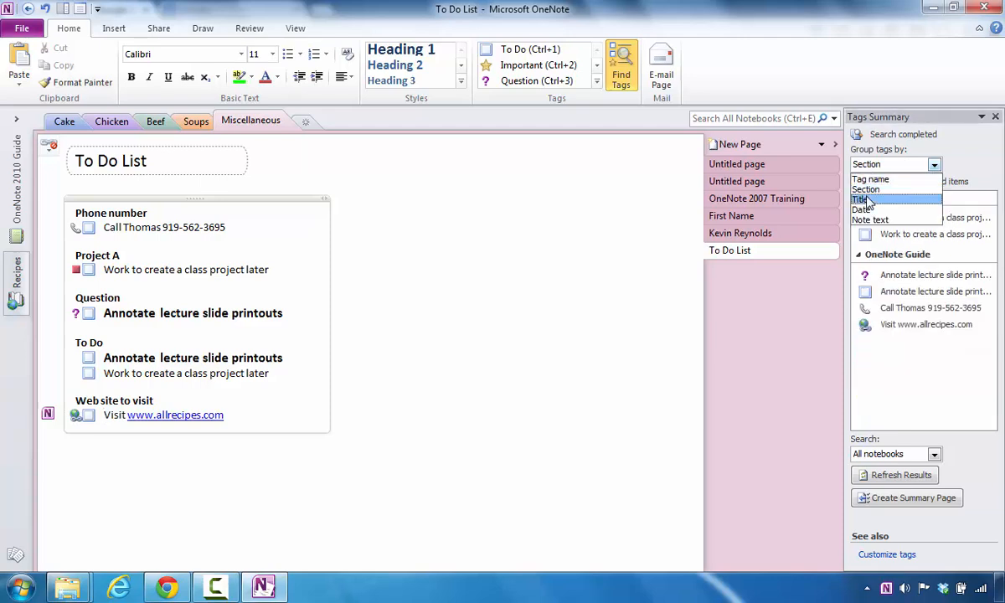
click(863, 199)
click(932, 166)
click(861, 210)
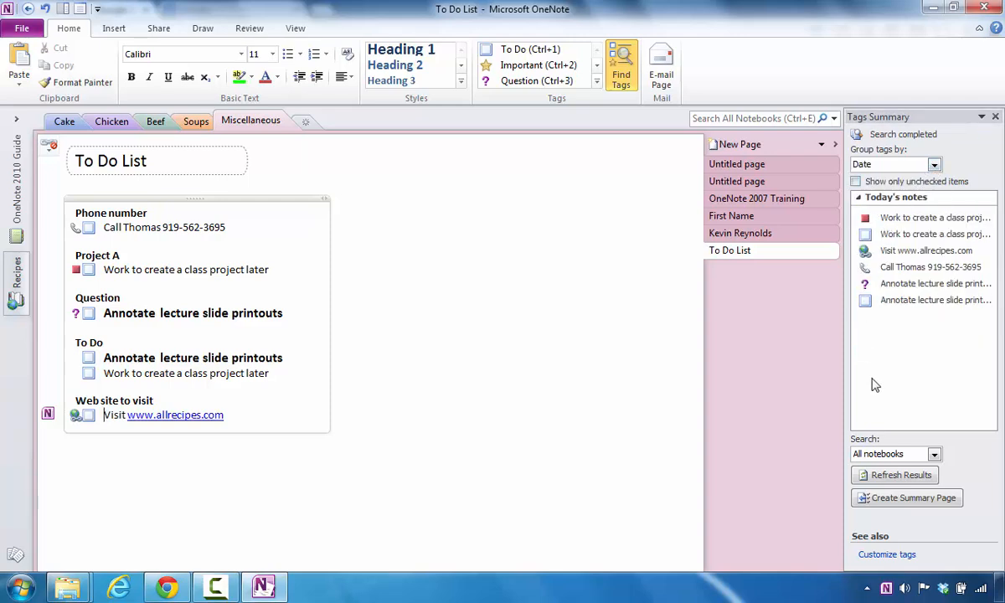
- Refresh the tag results and create a summary page of today's tagged notes
click(890, 479)
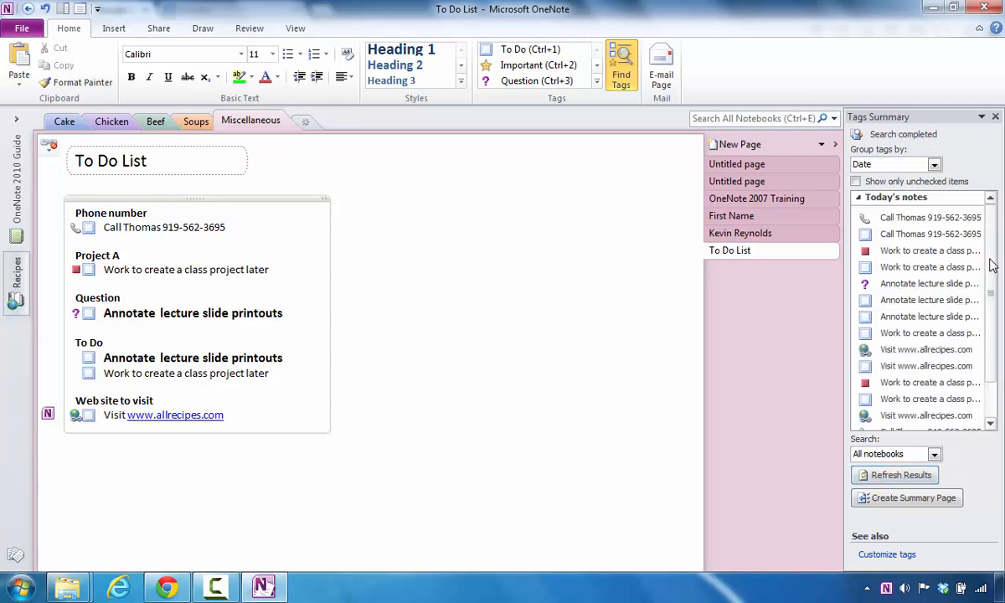
drag(991, 262, 995, 306)
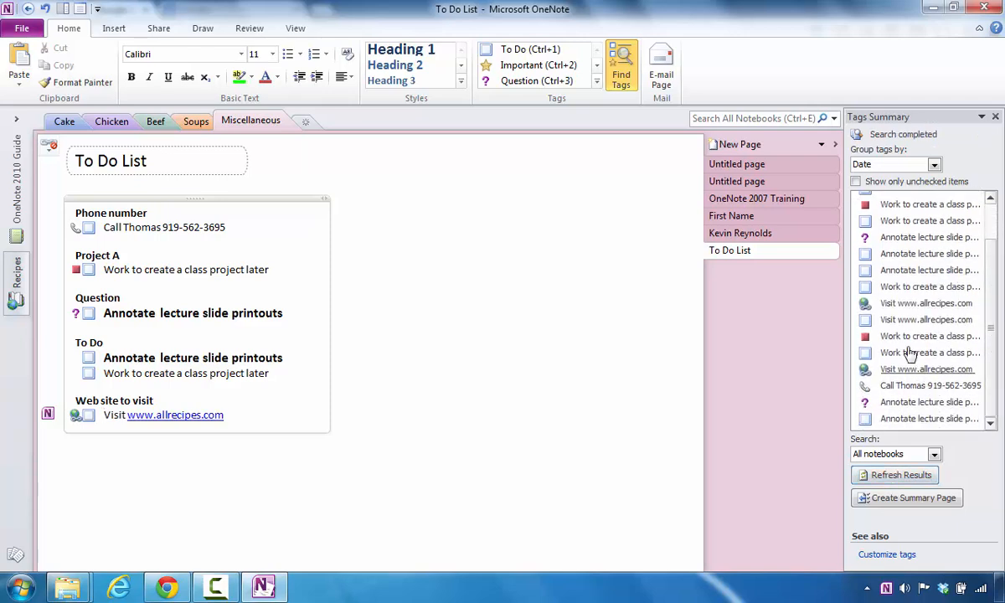
click(909, 502)
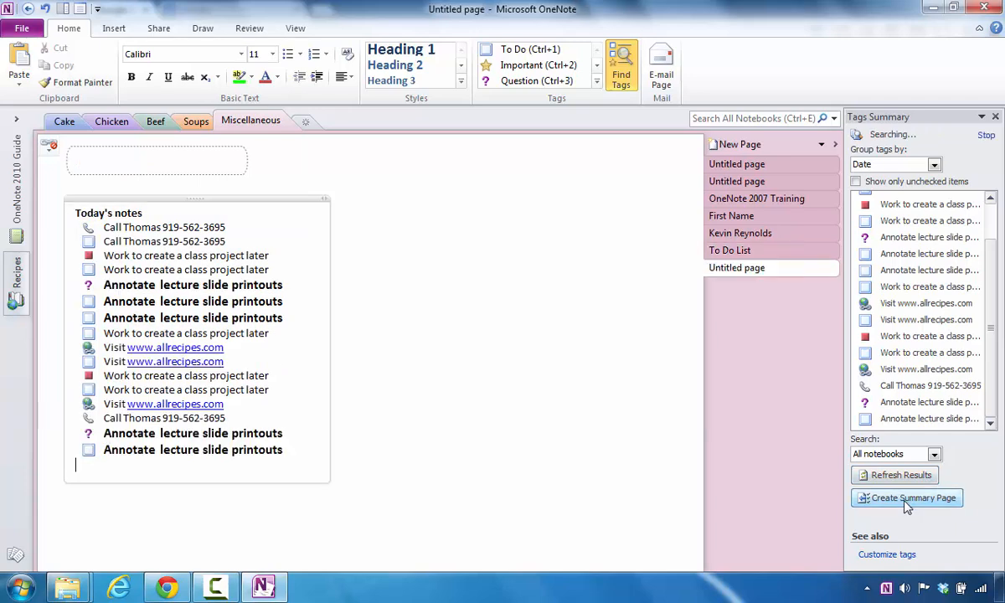